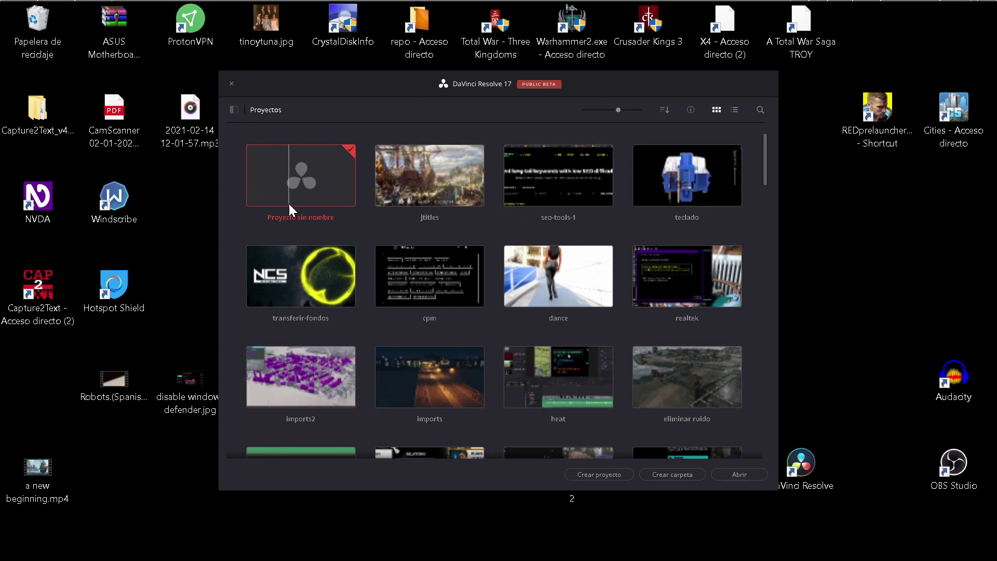
- Open the untitled project on the Edit page and shrink the window so the desktop files are reachable beside it
{"action": "double_click", "coordinate": [300, 173]}
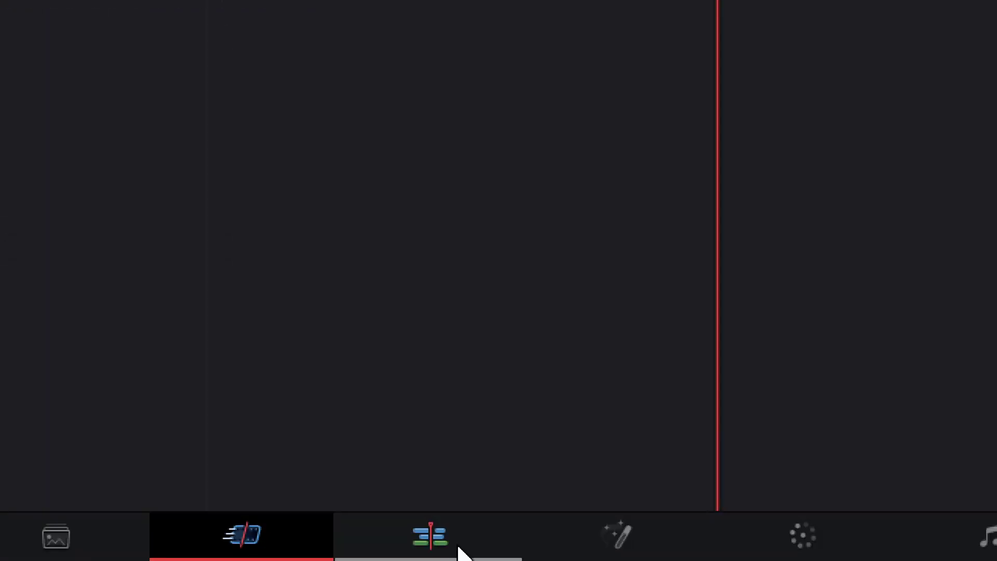
{"action": "left_click", "coordinate": [415, 523]}
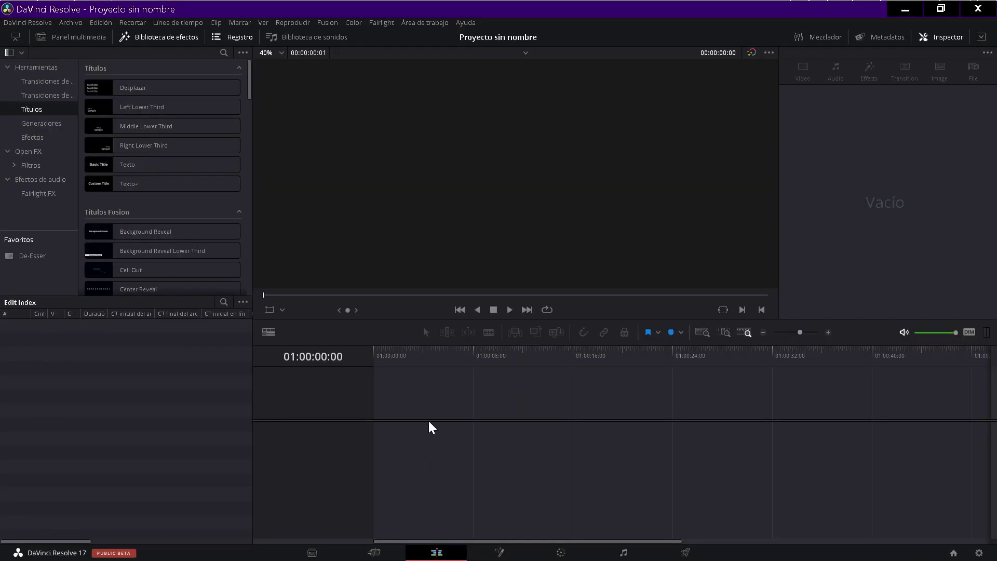
{"action": "key", "text": "super+Down"}
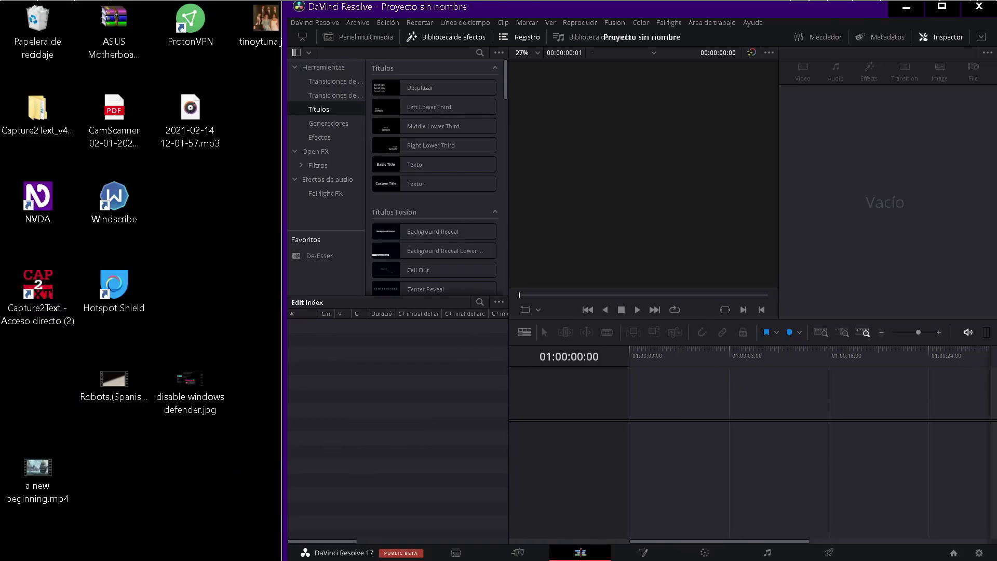
- Place "a new beginning.mp4" from the desktop on the timeline, accept matching the project frame rate, and enlarge the window again
{"action": "left_click", "coordinate": [29, 469]}
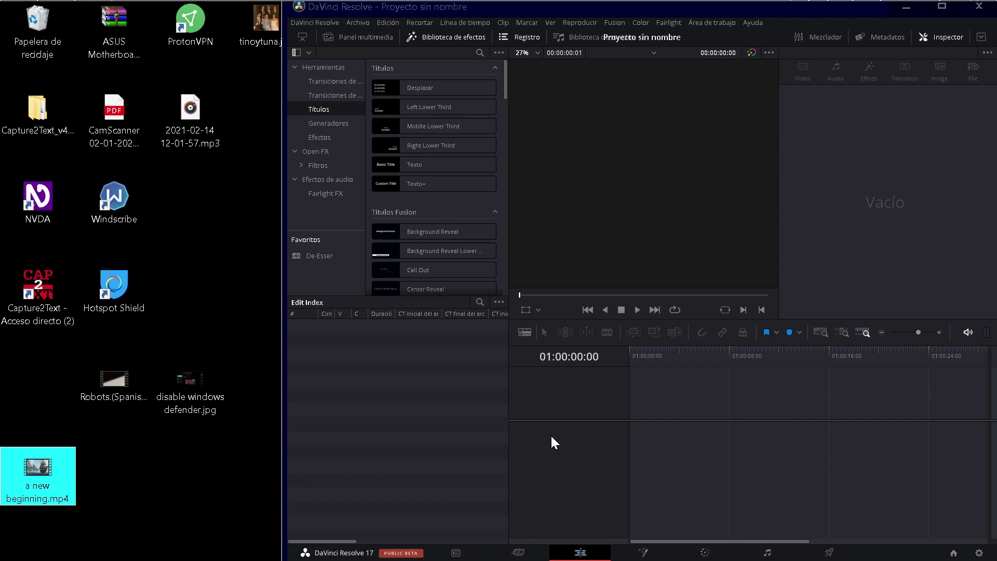
{"action": "left_click", "coordinate": [564, 441]}
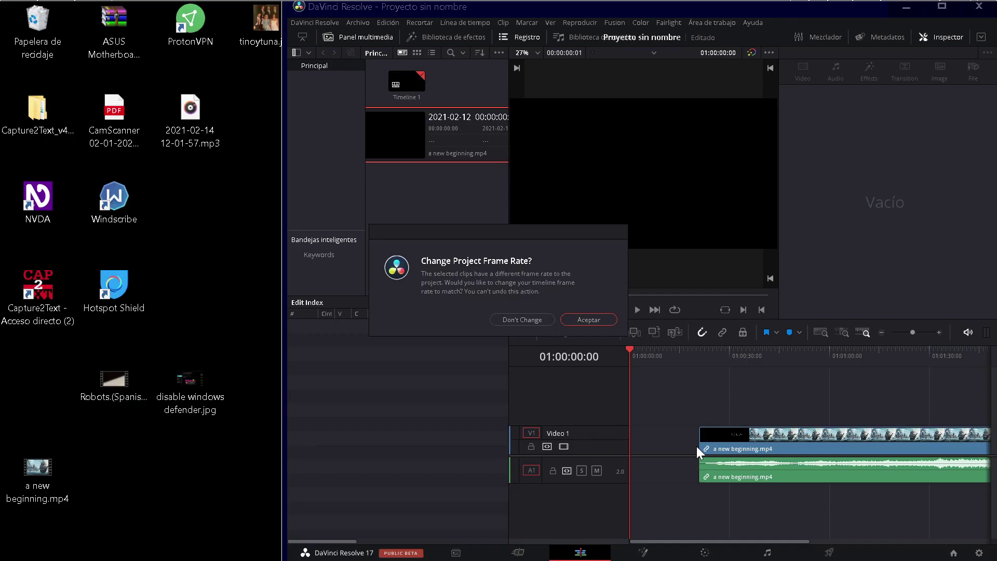
{"action": "left_click", "coordinate": [592, 320]}
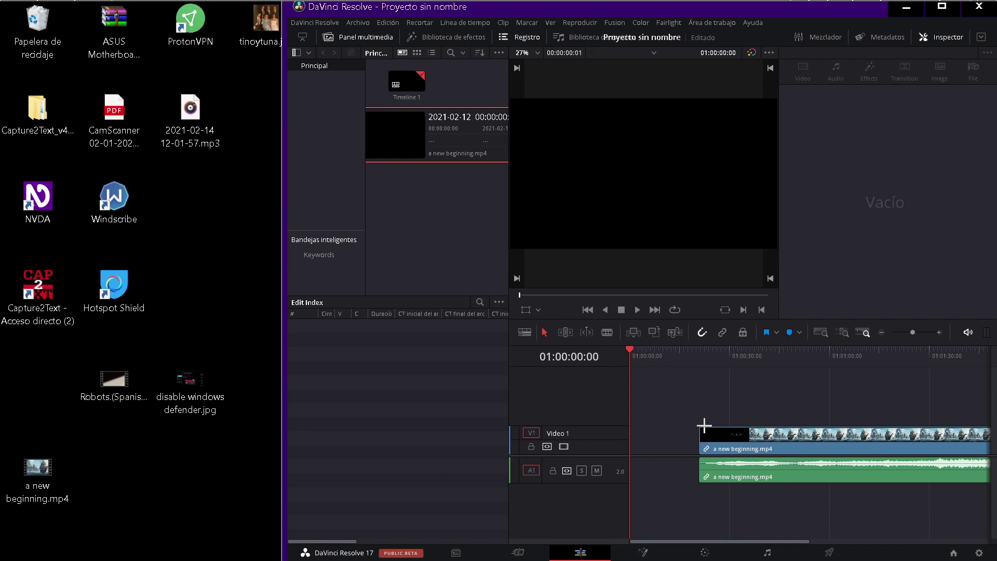
{"action": "double_click", "coordinate": [779, 16]}
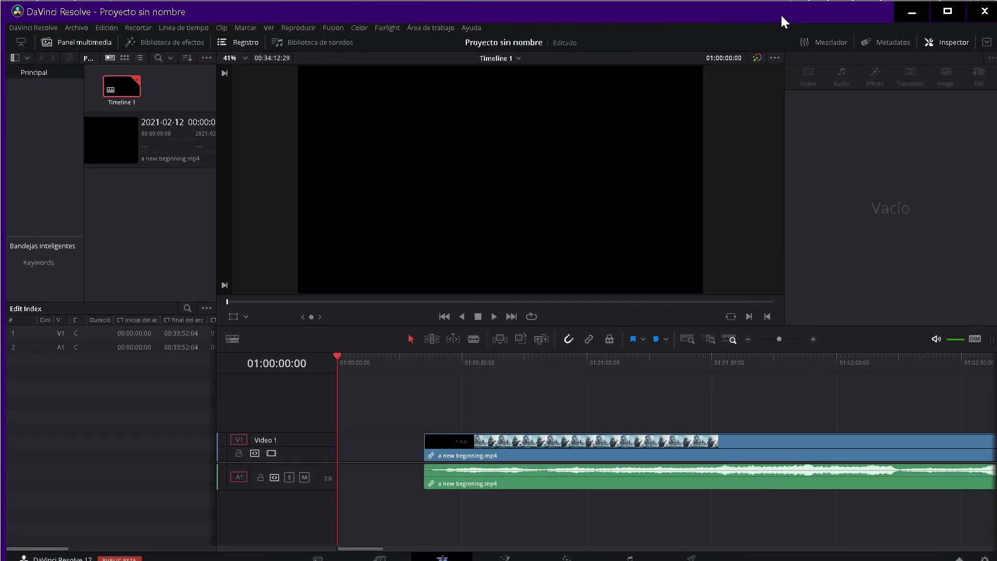
- Select the linked video and audio of "a new beginning.mp4" and move them to the start of the timeline
{"action": "left_click_drag", "start_coordinate": [426, 390], "coordinate": [519, 511]}
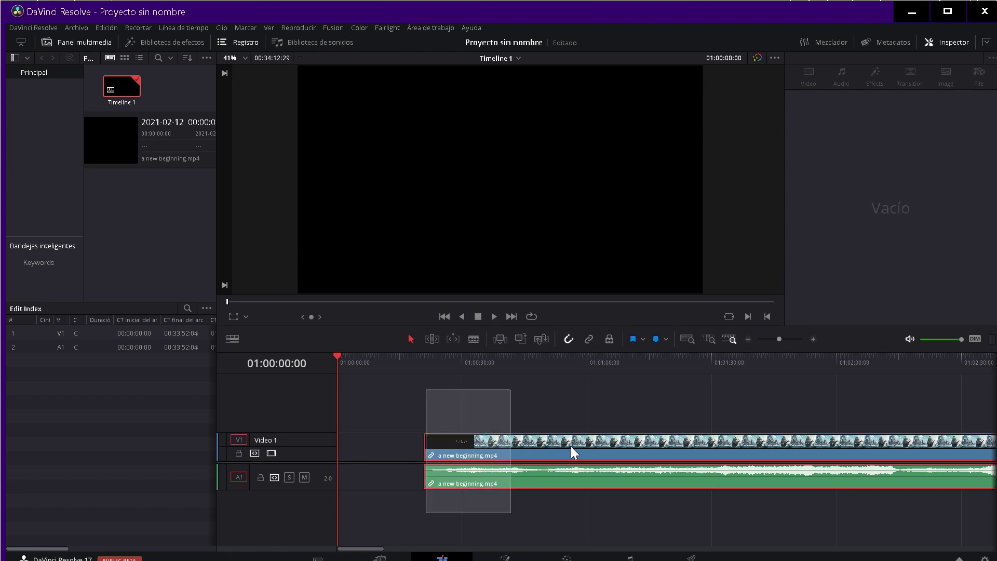
{"action": "left_click_drag", "start_coordinate": [571, 443], "coordinate": [486, 446]}
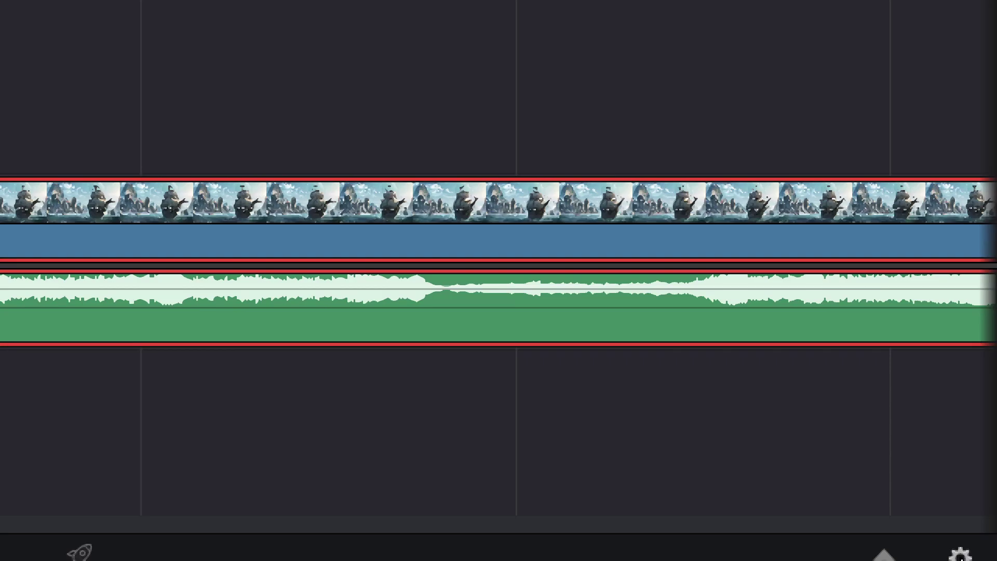
- Check the timeline resolution and frame rate in the project settings
{"action": "left_click", "coordinate": [960, 555]}
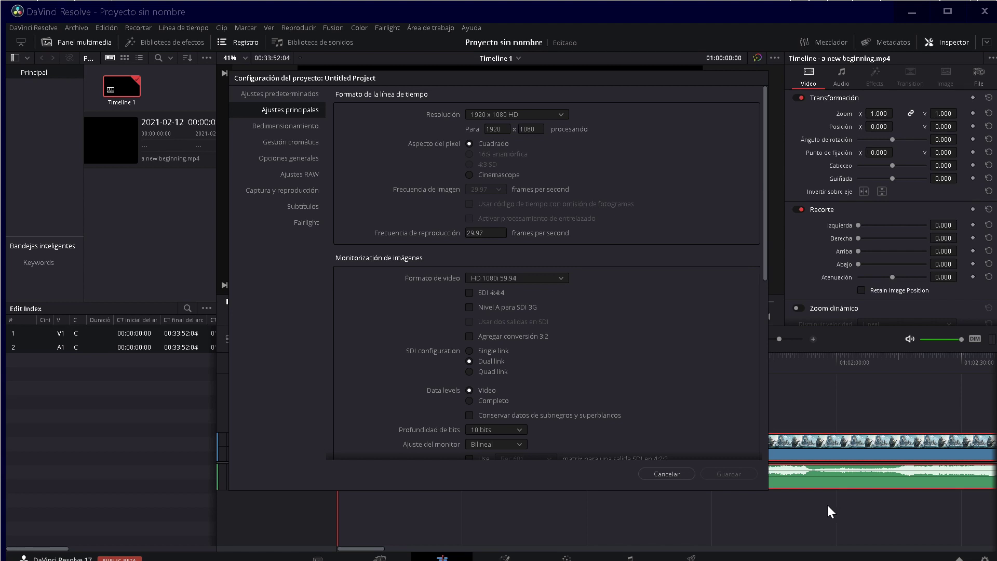
{"action": "key", "text": "Escape"}
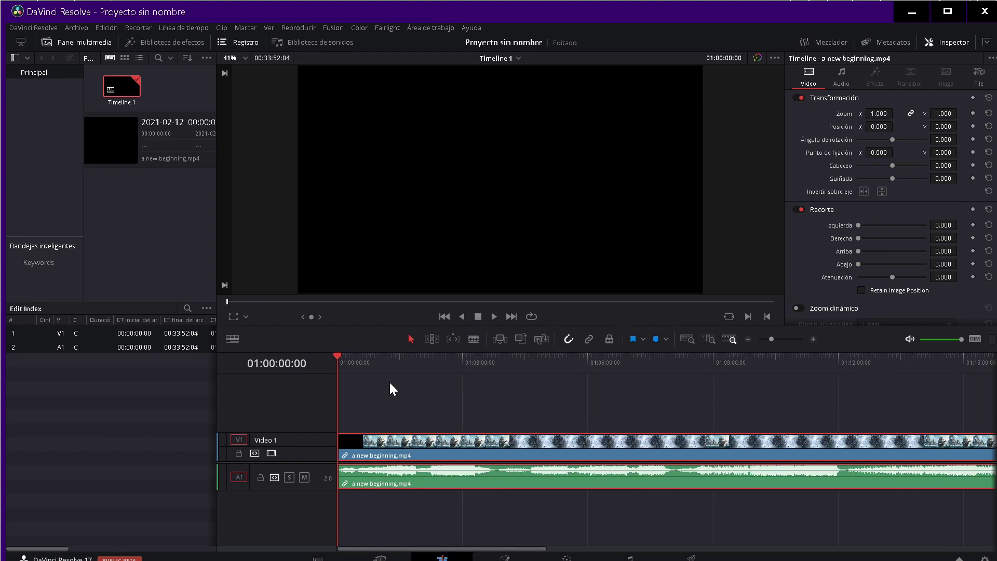
- Position the playhead at about 01:01:24 on the timeline, playing the clip briefly there
{"action": "scroll", "coordinate": [390, 384], "scroll_direction": "down", "scroll_amount": 5}
{"action": "scroll", "coordinate": [390, 384], "scroll_direction": "up", "scroll_amount": 3}
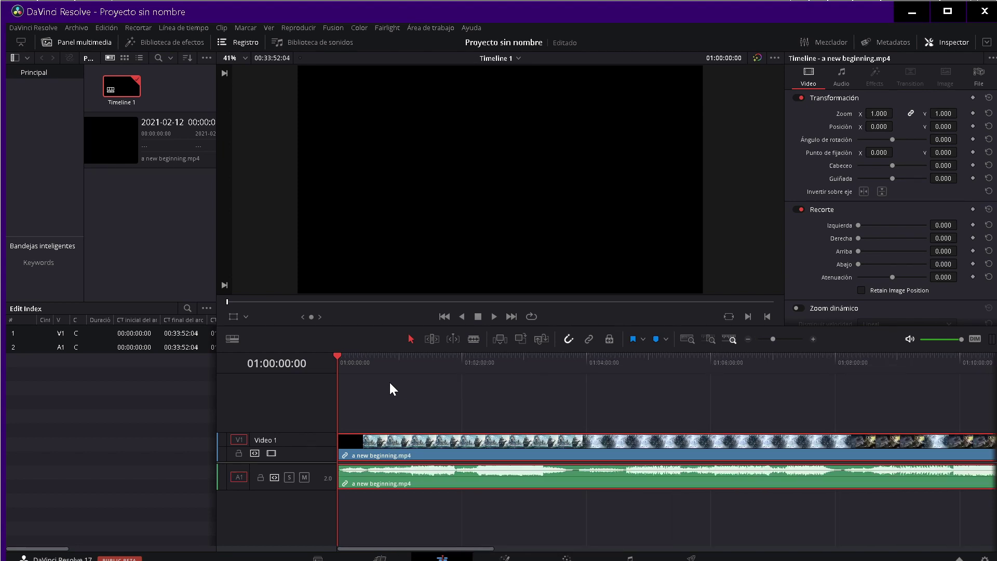
{"action": "scroll", "coordinate": [390, 384], "scroll_direction": "down", "scroll_amount": 3}
{"action": "scroll", "coordinate": [390, 384], "scroll_direction": "up", "scroll_amount": 4}
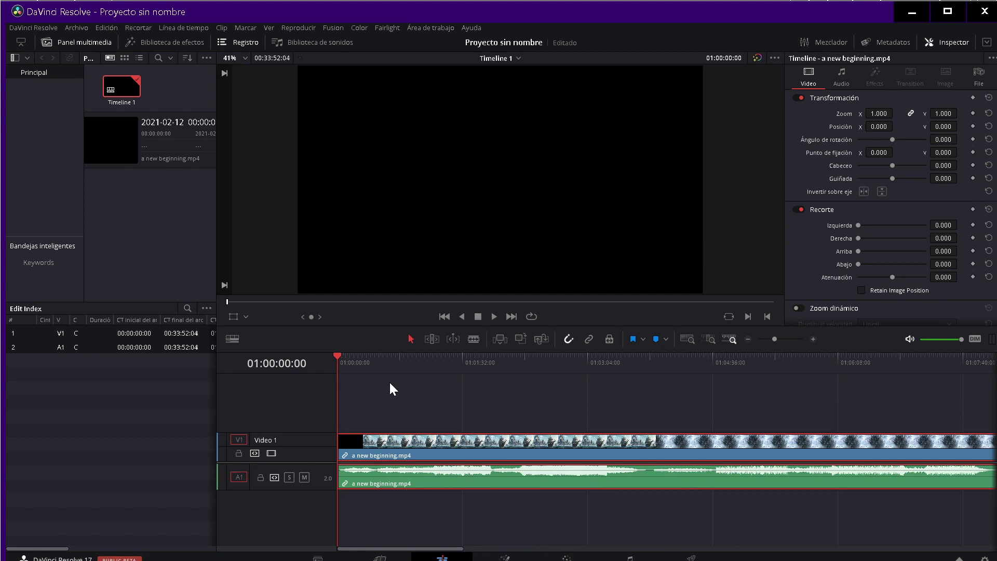
{"action": "left_click_drag", "start_coordinate": [350, 359], "coordinate": [467, 364]}
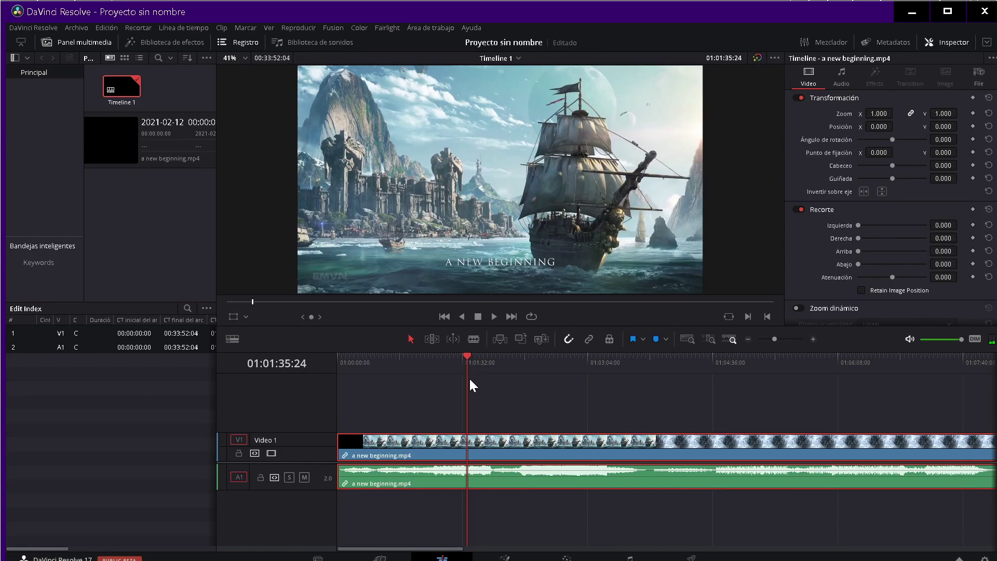
{"action": "mouse_move", "coordinate": [462, 359]}
{"action": "left_mouse_down"}
{"action": "mouse_move", "coordinate": [615, 362]}
{"action": "mouse_move", "coordinate": [451, 371]}
{"action": "left_mouse_up"}
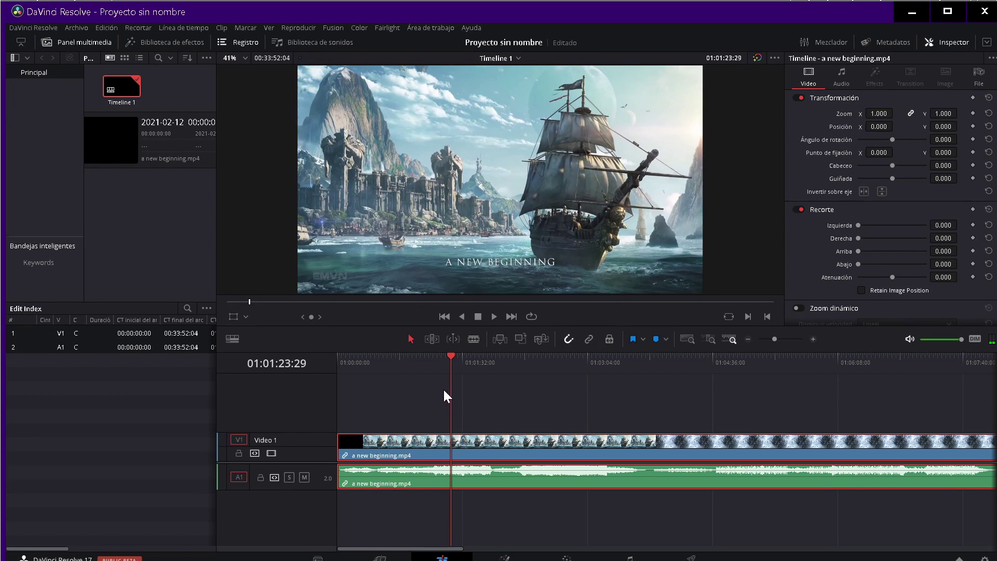
{"action": "key", "text": "space"}
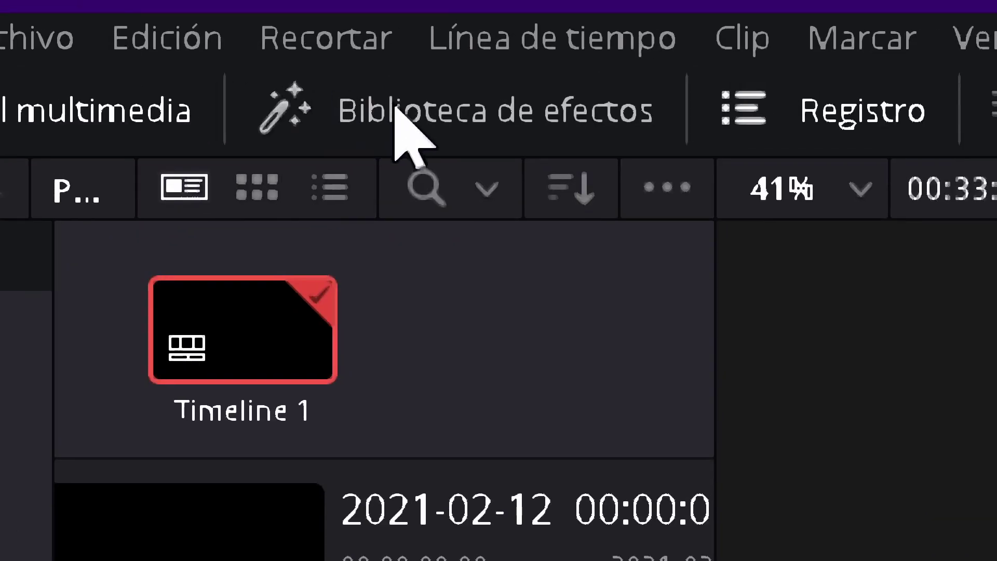
- Browse the title templates in the effects library and preview several of them
{"action": "left_click", "coordinate": [396, 107]}
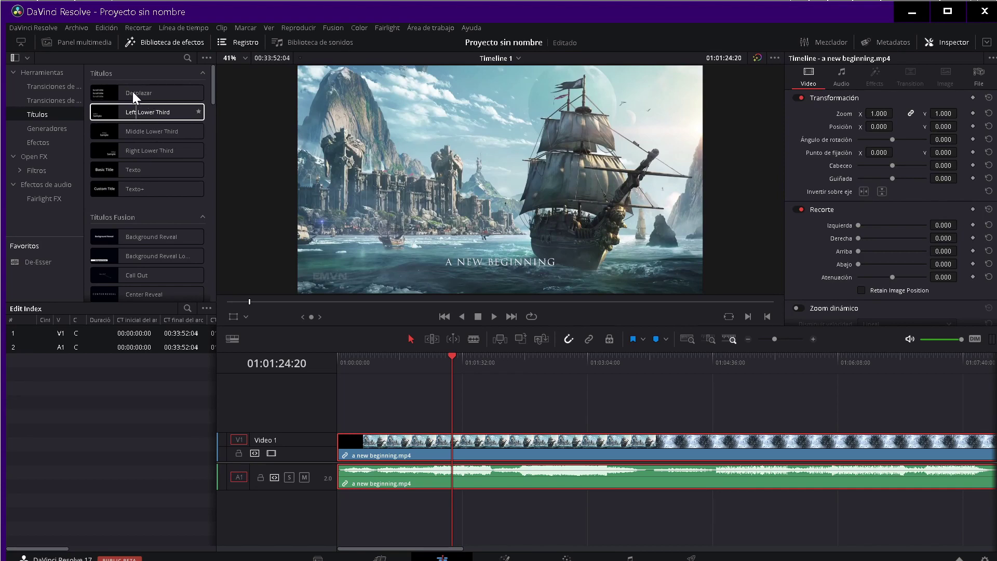
{"action": "scroll", "coordinate": [153, 127], "scroll_direction": "down", "scroll_amount": 3}
{"action": "scroll", "coordinate": [151, 123], "scroll_direction": "up", "scroll_amount": 3}
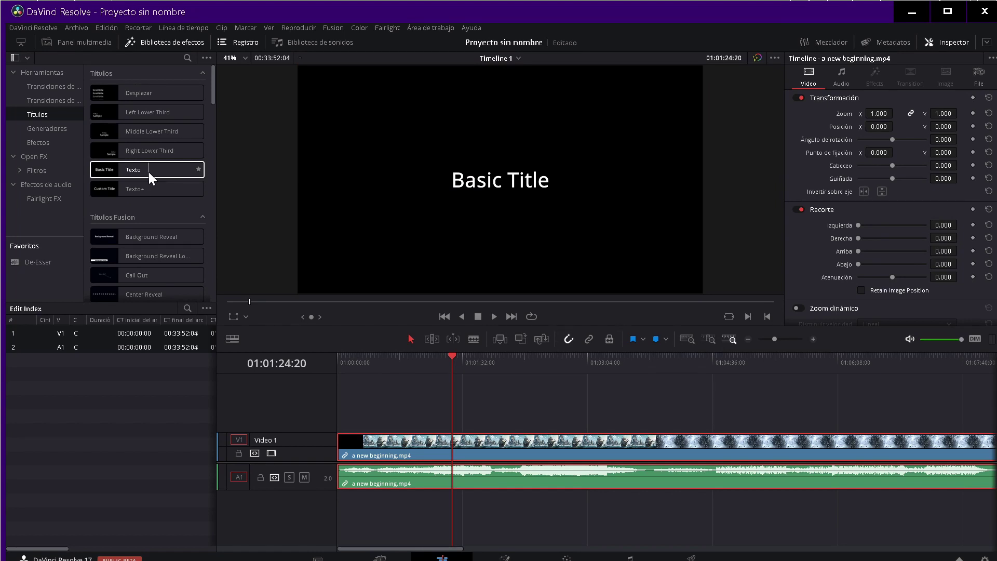
{"action": "scroll", "coordinate": [162, 233], "scroll_direction": "down", "scroll_amount": 6}
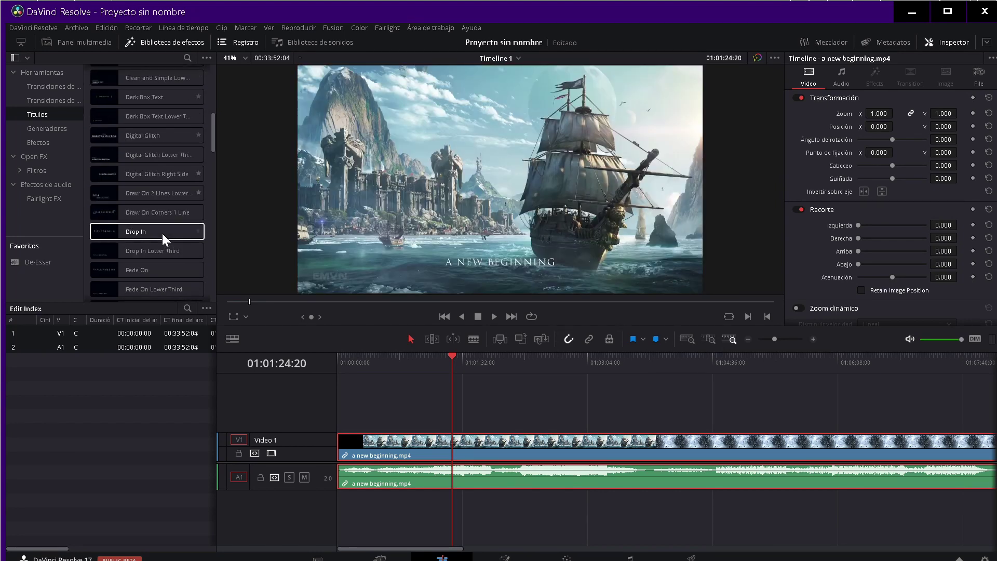
{"action": "scroll", "coordinate": [162, 233], "scroll_direction": "down", "scroll_amount": 10}
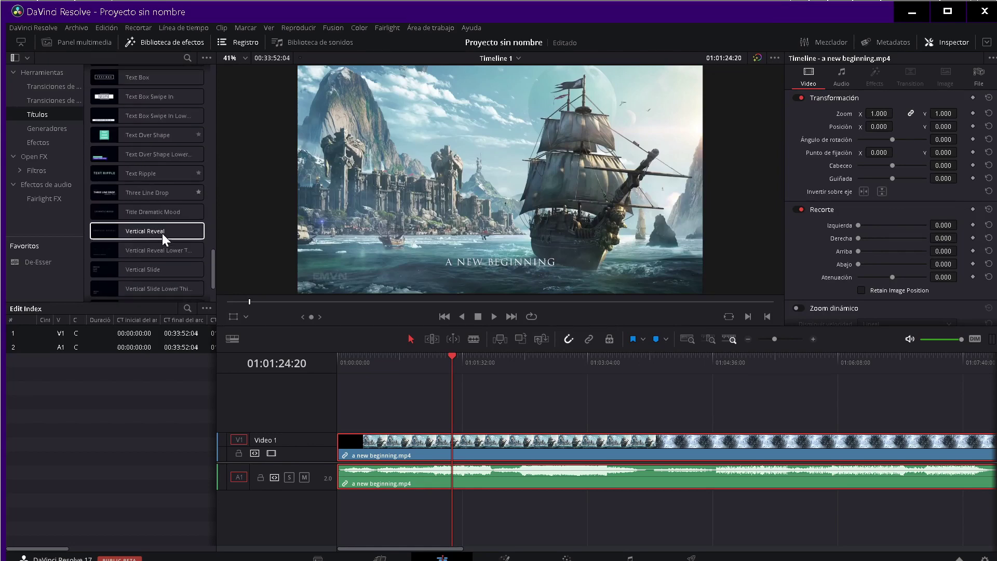
{"action": "scroll", "coordinate": [148, 130], "scroll_direction": "up", "scroll_amount": 3}
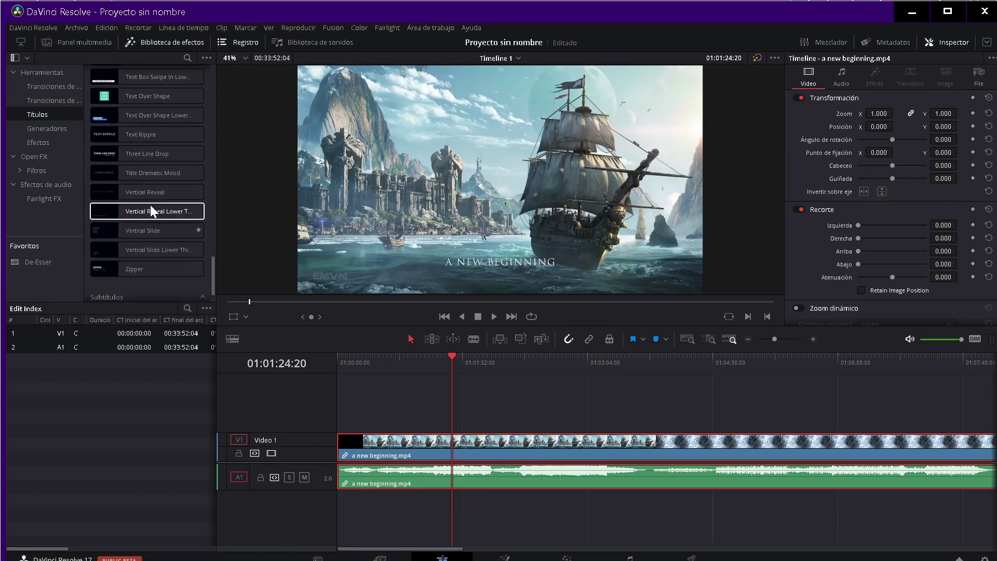
{"action": "mouse_move", "coordinate": [157, 200]}
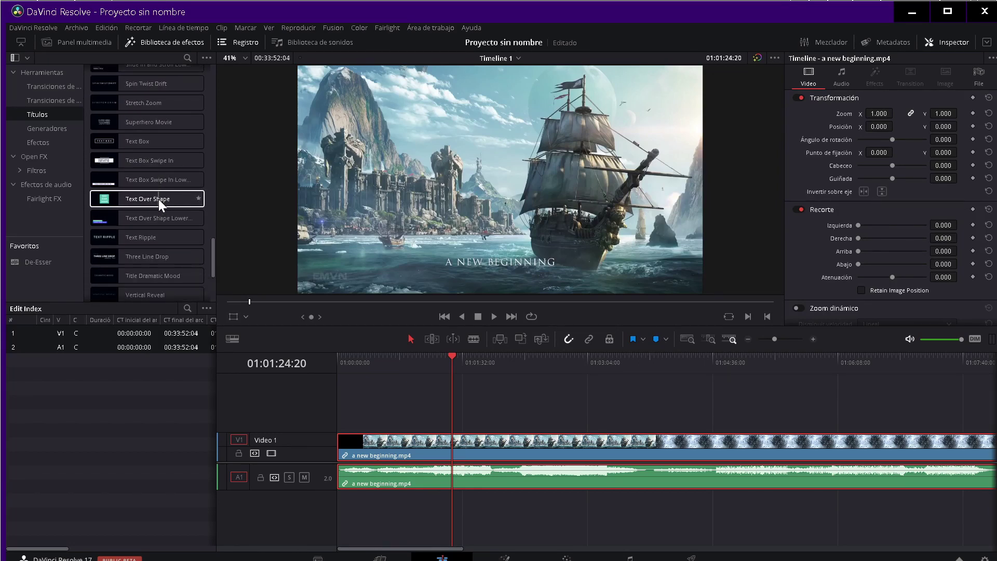
{"action": "mouse_move", "coordinate": [161, 221]}
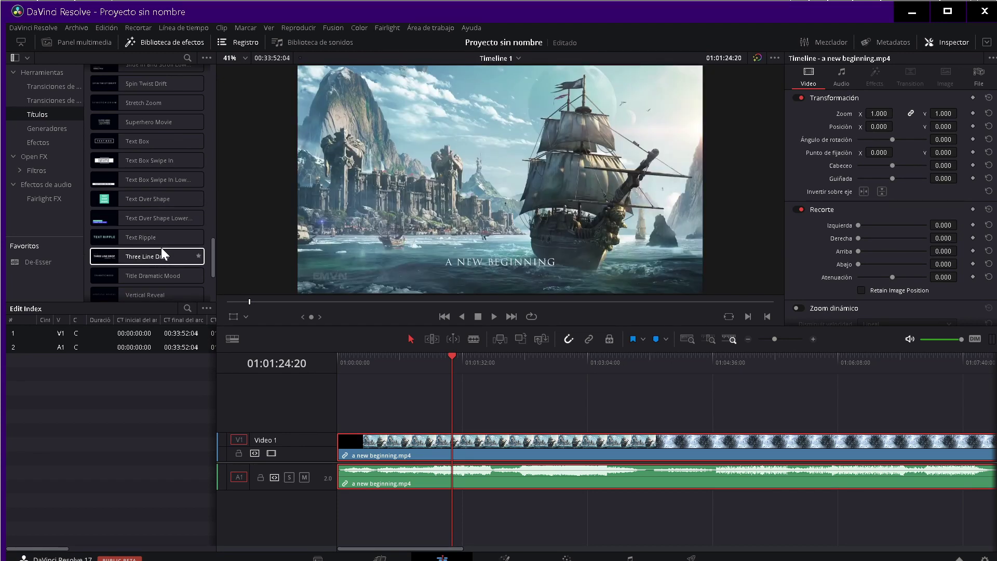
{"action": "scroll", "coordinate": [142, 196], "scroll_direction": "up", "scroll_amount": 5}
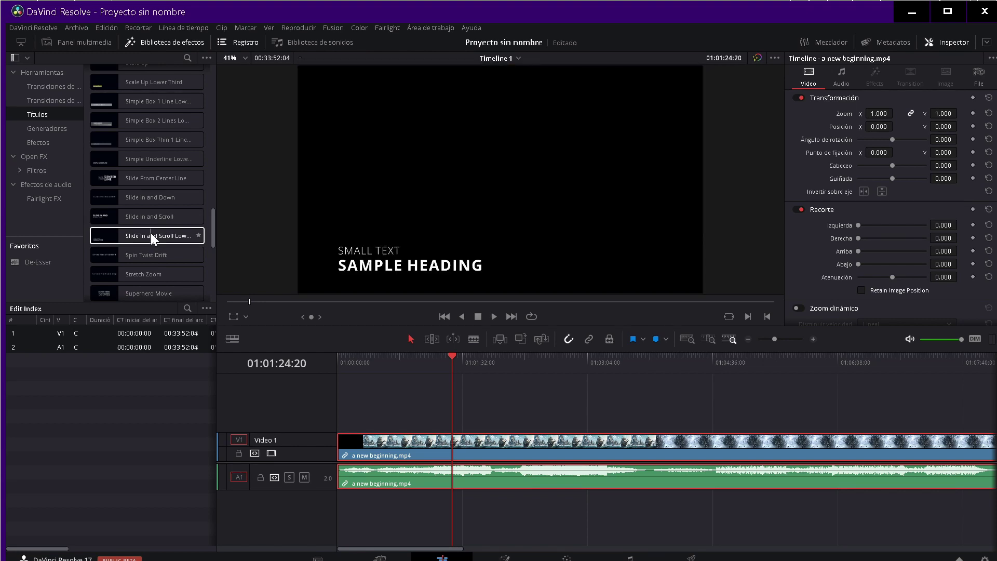
{"action": "scroll", "coordinate": [152, 252], "scroll_direction": "down", "scroll_amount": 5}
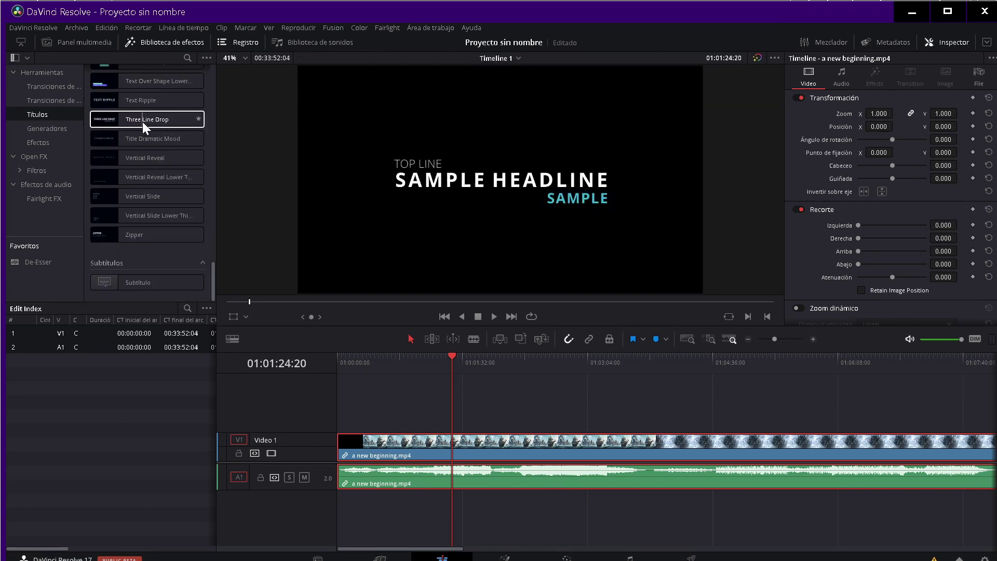
- Add the Three Line Drop title on a second video track at the playhead and play the timeline through it
{"action": "left_click", "coordinate": [142, 121]}
{"action": "left_click_drag", "start_coordinate": [142, 122], "coordinate": [455, 410]}
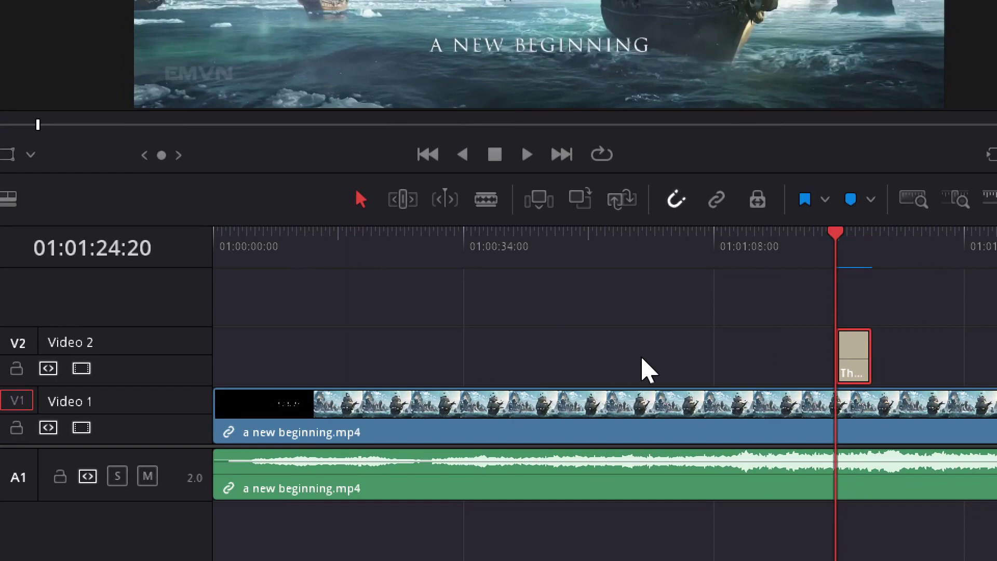
{"action": "scroll", "coordinate": [784, 368], "scroll_direction": "right", "scroll_amount": 8}
{"action": "scroll", "coordinate": [579, 356], "scroll_direction": "left", "scroll_amount": 10}
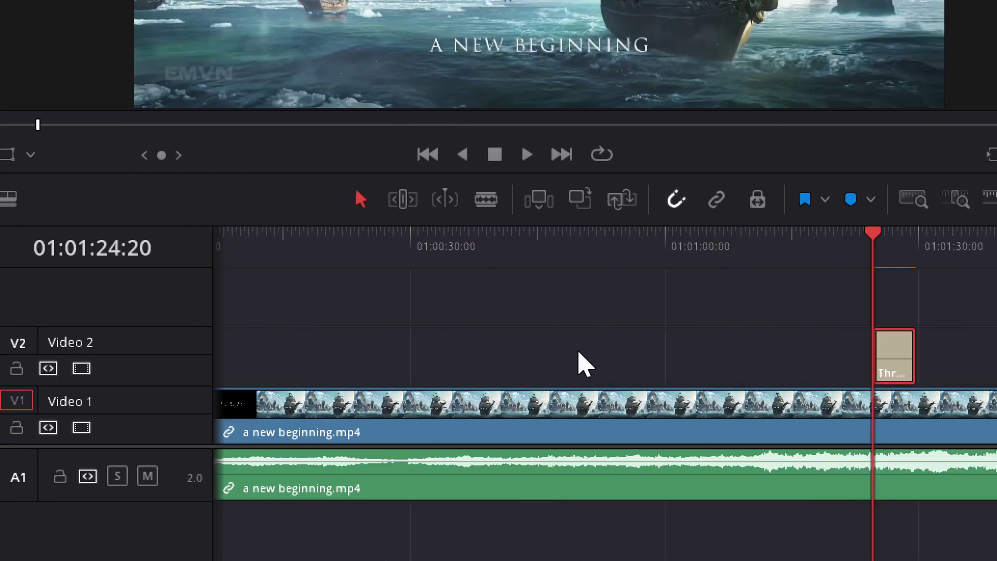
{"action": "scroll", "coordinate": [650, 367], "scroll_direction": "right", "scroll_amount": 8}
{"action": "scroll", "coordinate": [262, 364], "scroll_direction": "right", "scroll_amount": 3}
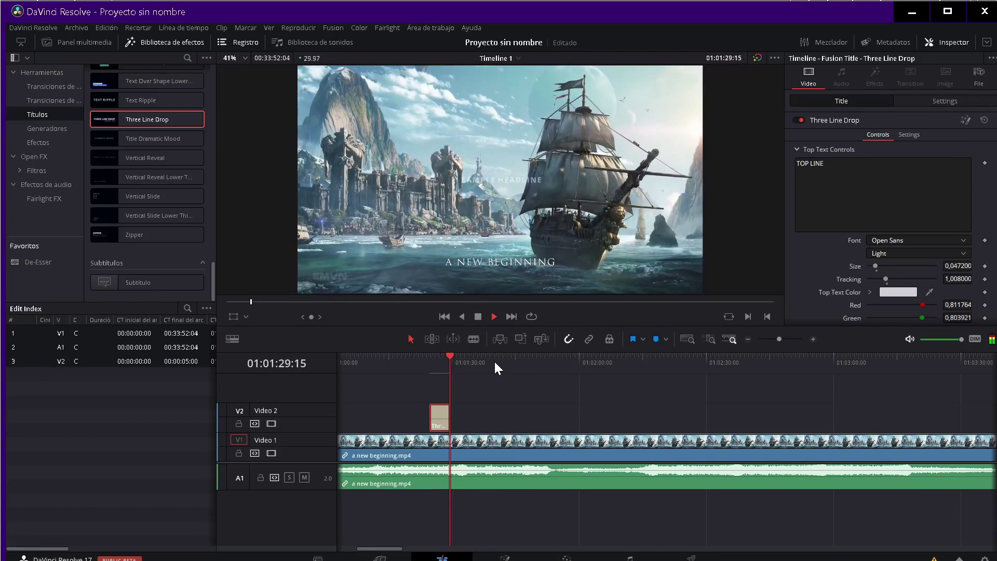
{"action": "key", "text": "space"}
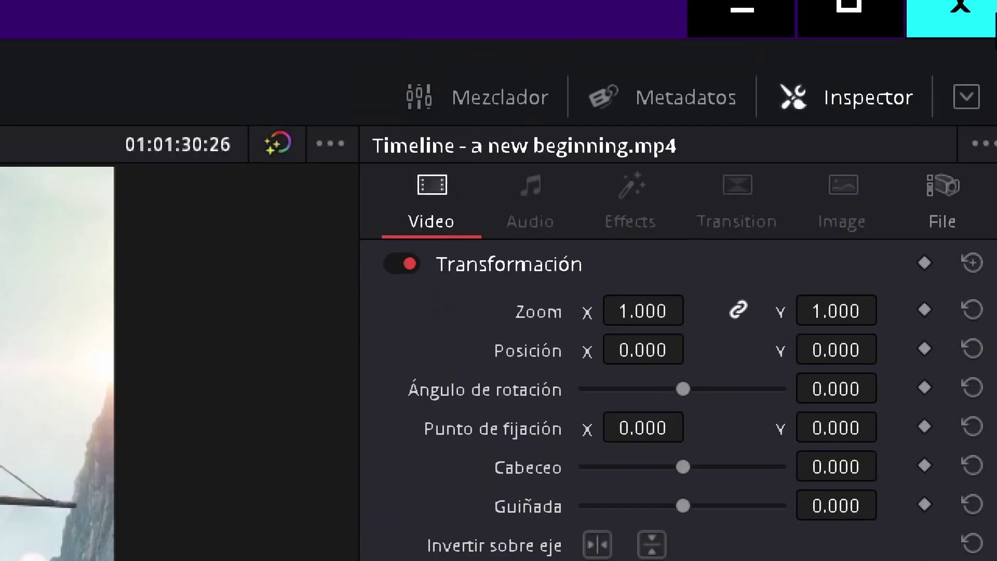
- Hide the Inspector and show it again
{"action": "left_click", "coordinate": [864, 115]}
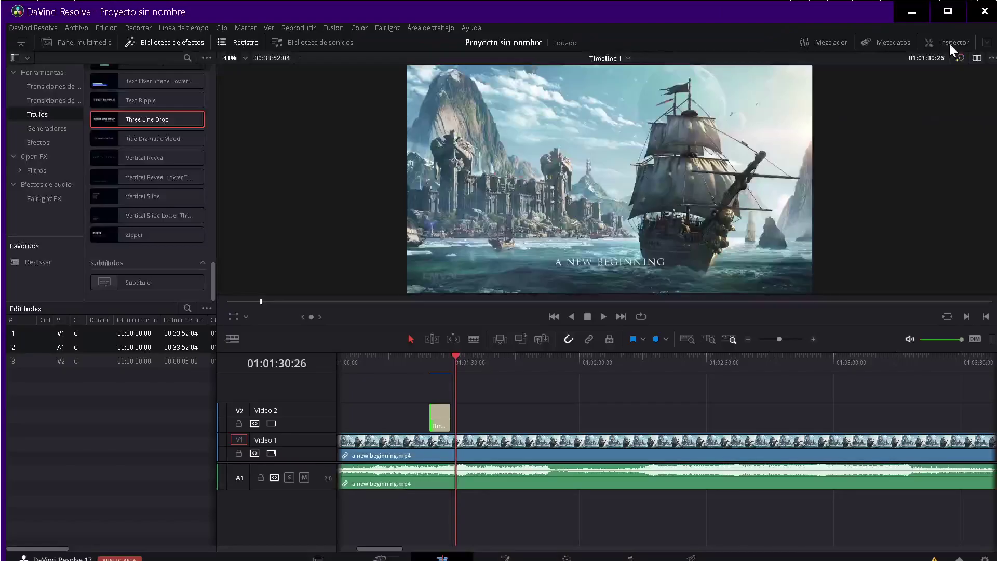
{"action": "left_click", "coordinate": [856, 104]}
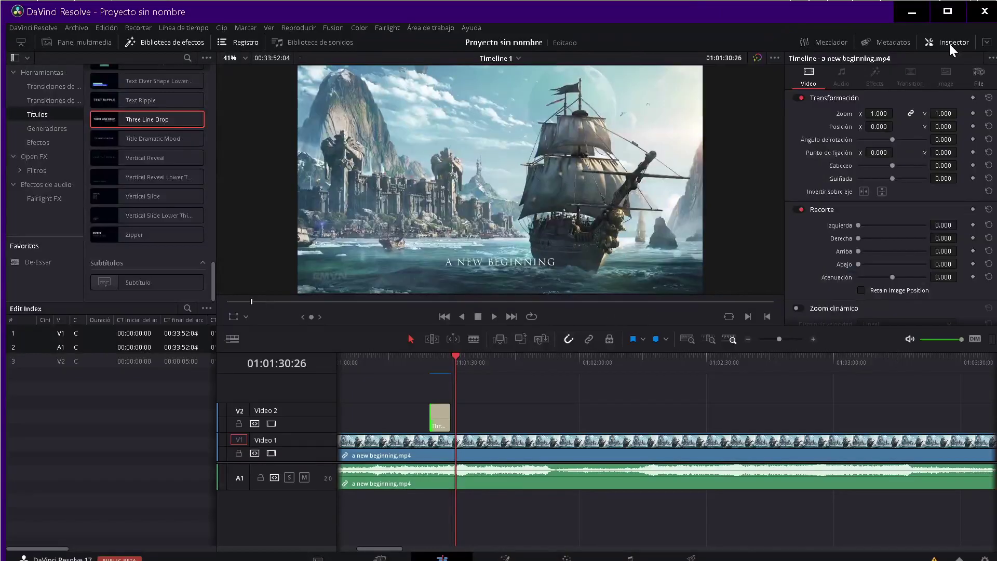
{"action": "scroll", "coordinate": [866, 156], "scroll_direction": "down", "scroll_amount": 7}
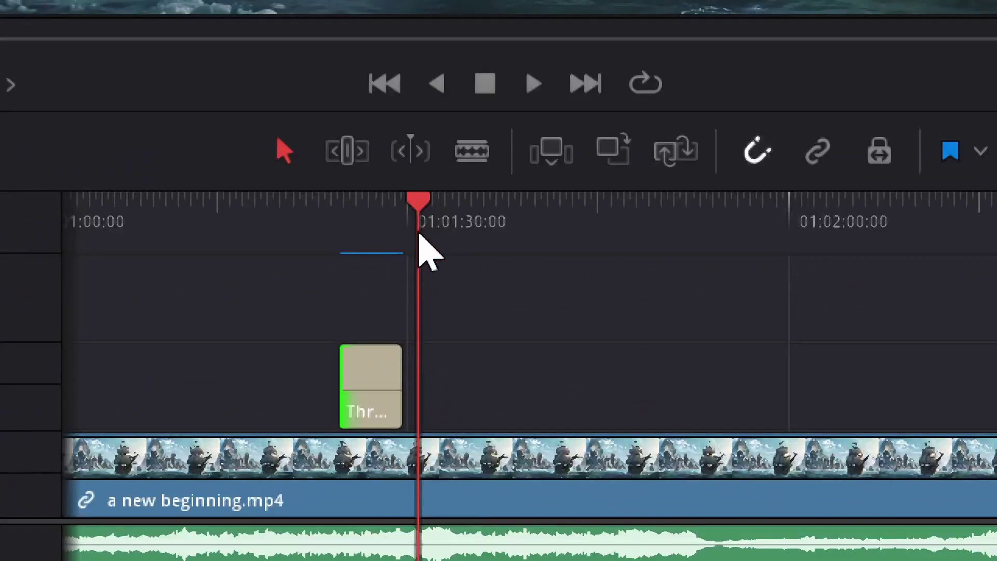
- Jump the playhead between the start and end of the Three Line Drop title, stopping at its end
{"action": "left_click_drag", "start_coordinate": [457, 369], "coordinate": [447, 362]}
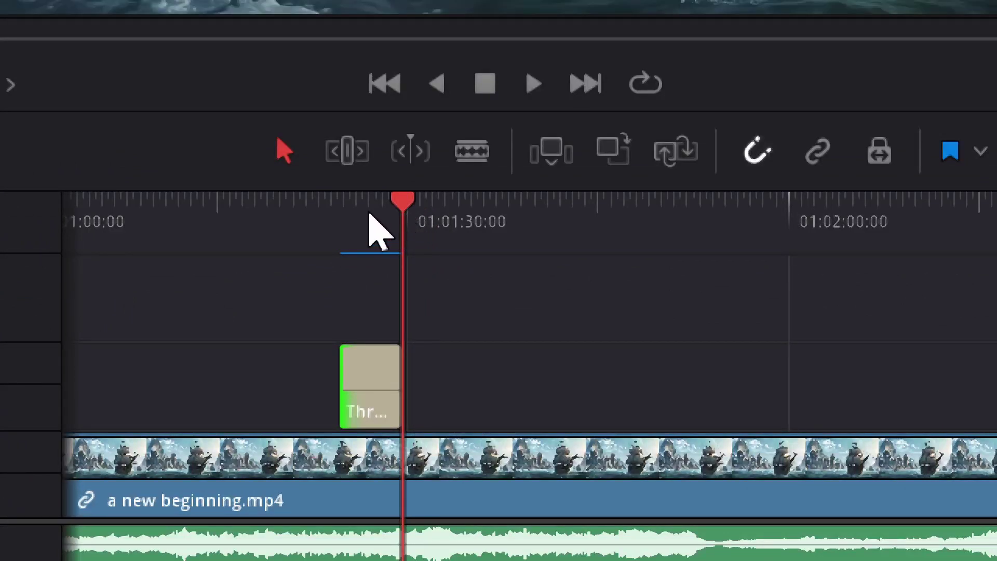
{"action": "key", "text": "Up"}
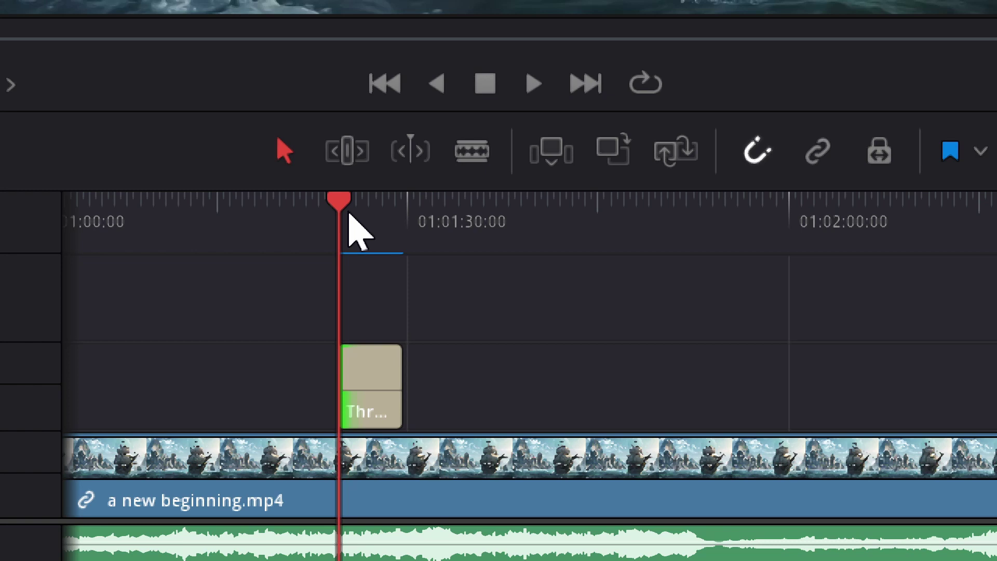
{"action": "key", "text": "Down"}
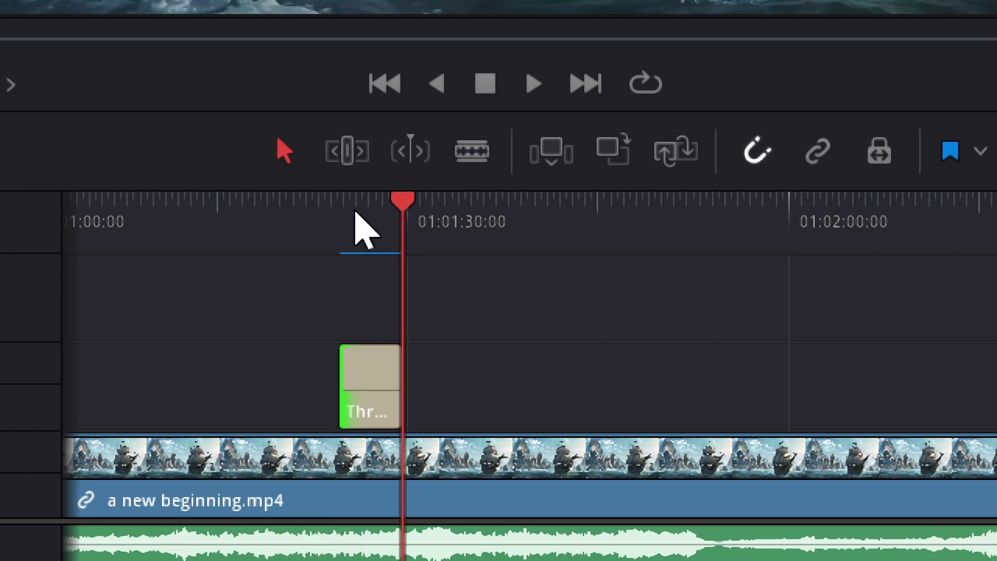
- Return the playhead to the title's start and examine its top text, headline and bottom text settings in the Inspector
{"action": "key", "text": "Up"}
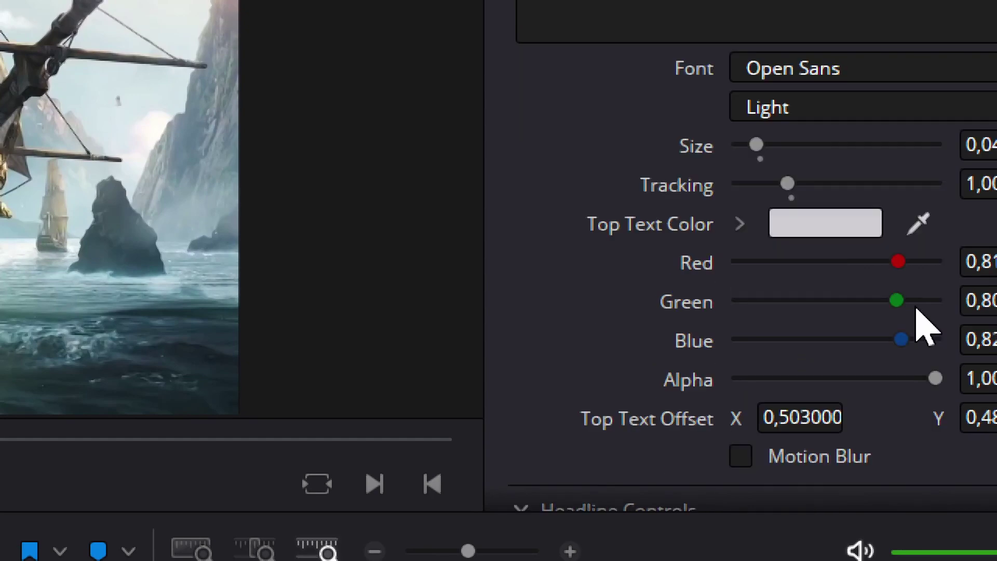
{"action": "scroll", "coordinate": [921, 327], "scroll_direction": "down", "scroll_amount": 8}
{"action": "scroll", "coordinate": [834, 332], "scroll_direction": "down", "scroll_amount": 15}
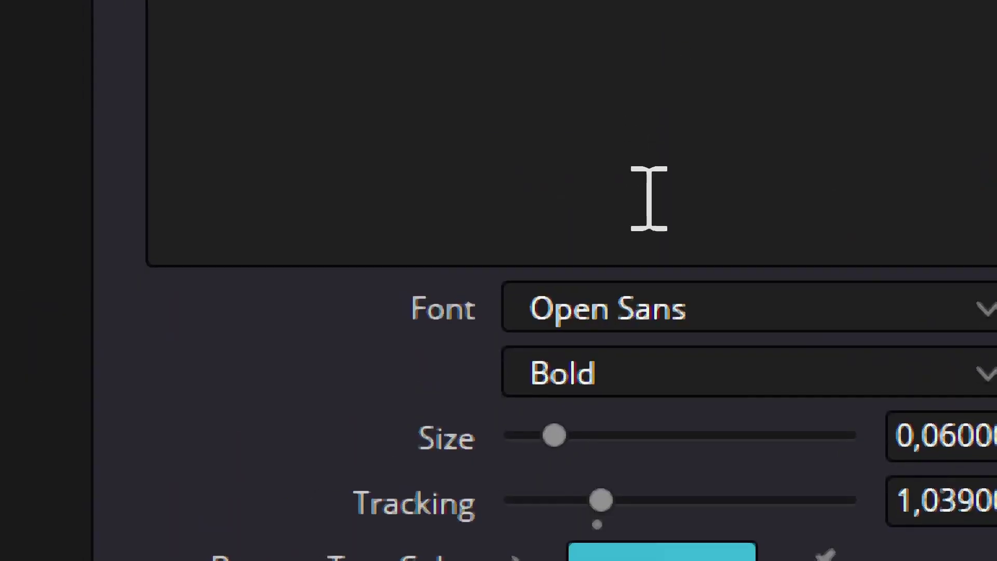
{"action": "scroll", "coordinate": [649, 199], "scroll_direction": "up", "scroll_amount": 5}
{"action": "scroll", "coordinate": [649, 199], "scroll_direction": "up", "scroll_amount": 5}
{"action": "scroll", "coordinate": [662, 211], "scroll_direction": "up", "scroll_amount": 5}
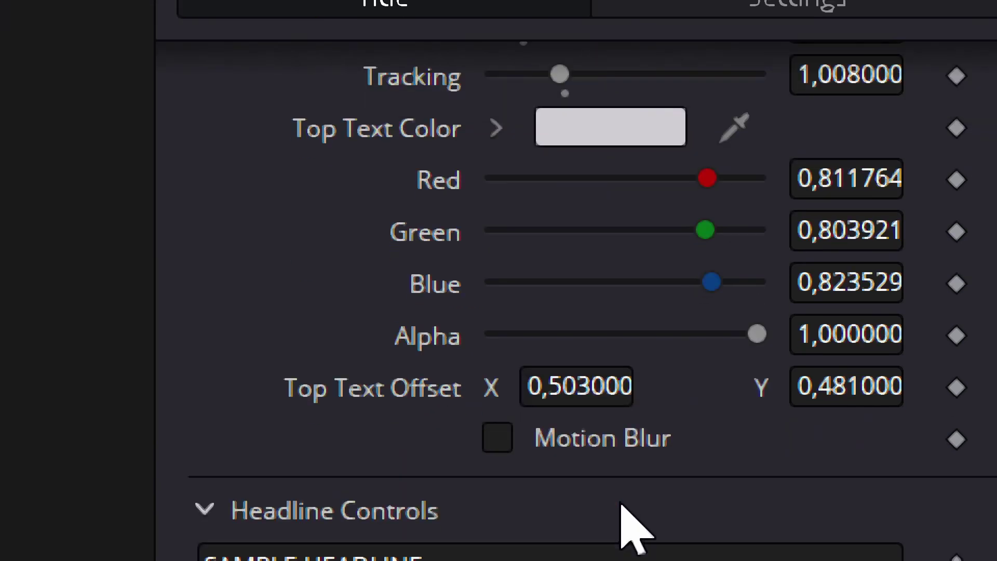
{"action": "scroll", "coordinate": [625, 449], "scroll_direction": "up", "scroll_amount": 3}
{"action": "scroll", "coordinate": [634, 387], "scroll_direction": "up", "scroll_amount": 5}
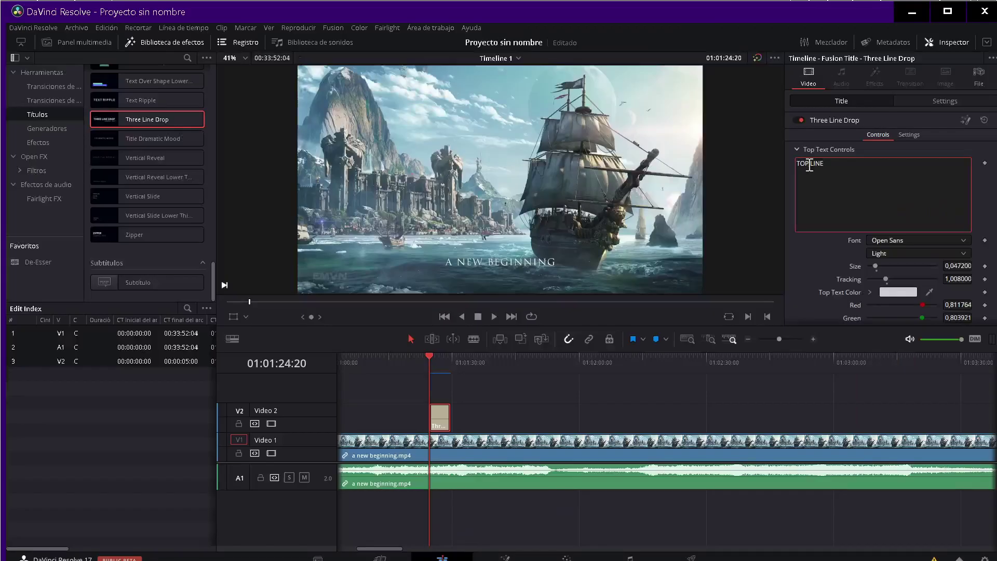
- Replace the headline text of the Three Line Drop title with TITULO DE PRUEBA
{"action": "scroll", "coordinate": [888, 214], "scroll_direction": "down", "scroll_amount": 8}
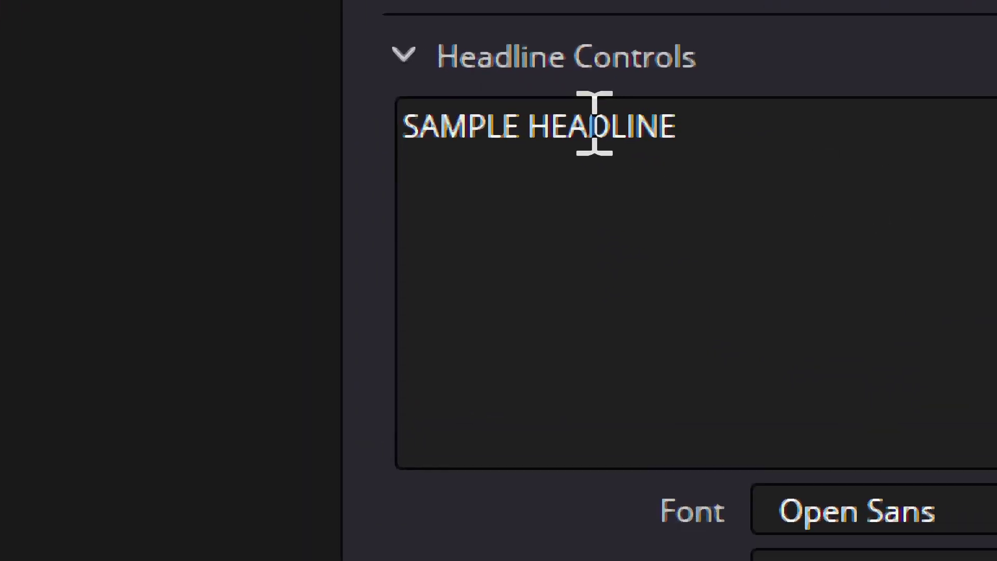
{"action": "left_click_drag", "start_coordinate": [698, 118], "coordinate": [363, 123]}
{"action": "type", "text": "T"}
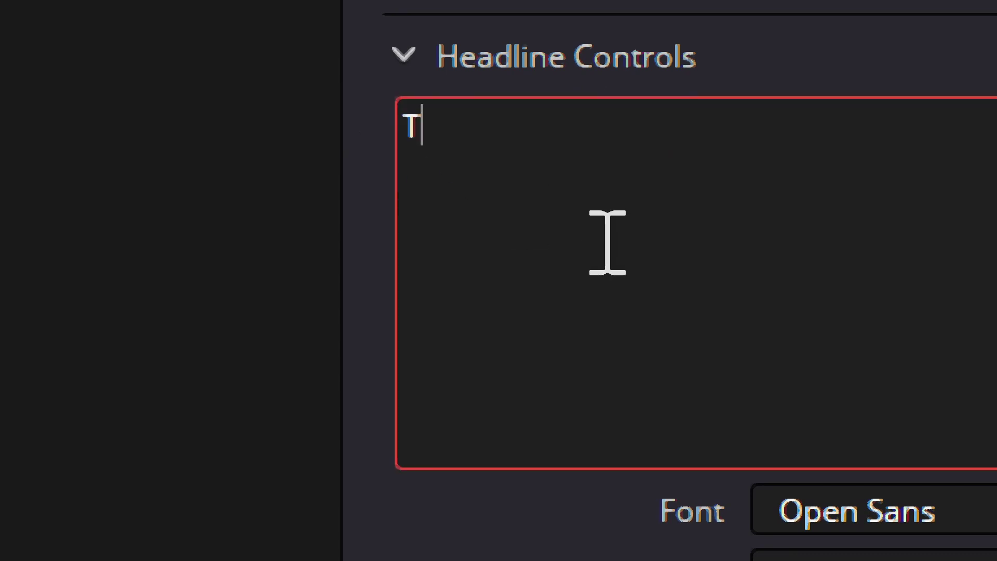
{"action": "type", "text": "ITULO DE P"}
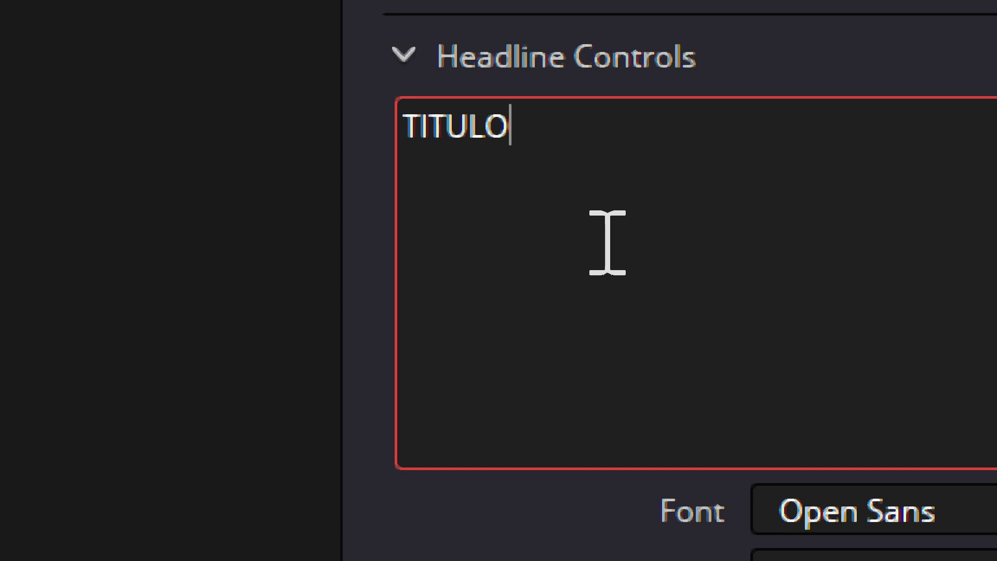
{"action": "type", "text": "RUEBA"}
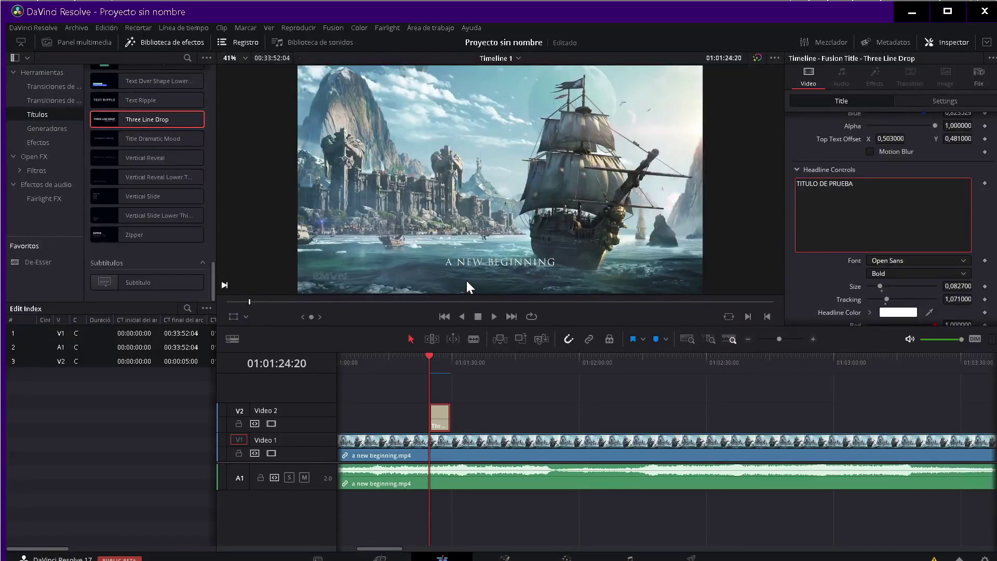
{"action": "key", "text": "Escape"}
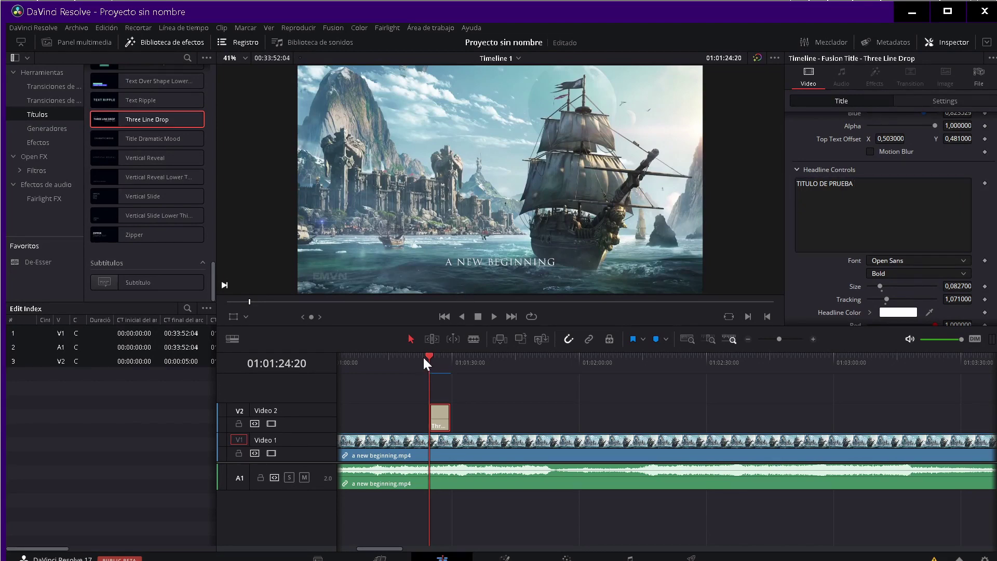
- Play the timeline from just before the Three Line Drop title until past its end to preview the edited headline
{"action": "left_click", "coordinate": [417, 353]}
{"action": "key", "text": "space"}
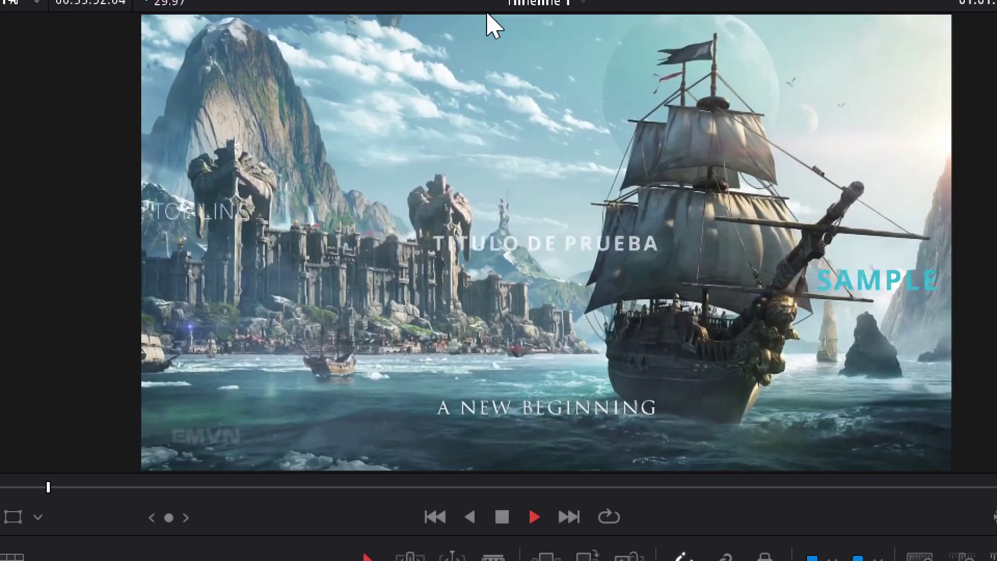
{"action": "key", "text": "space"}
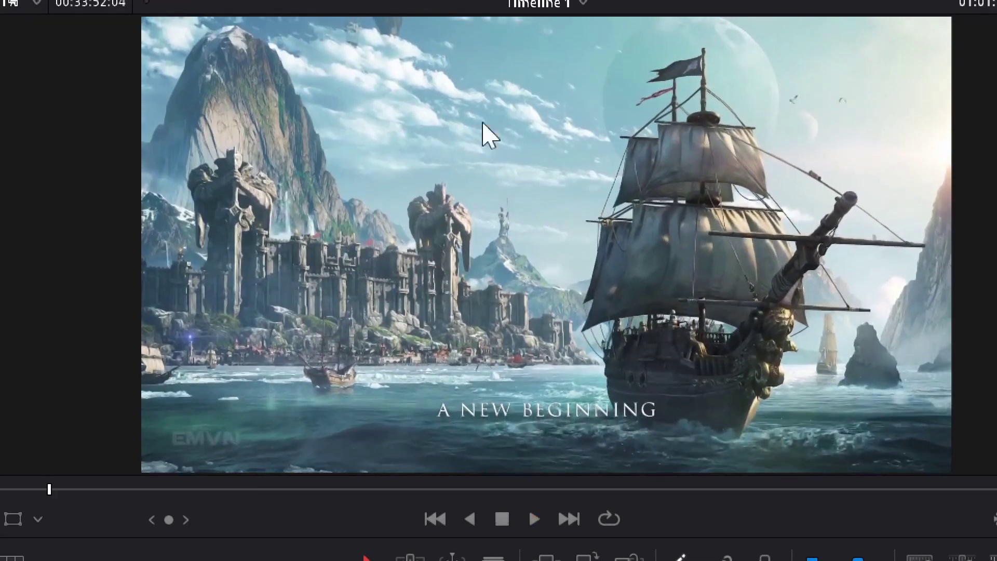
{"action": "left_click", "coordinate": [406, 286]}
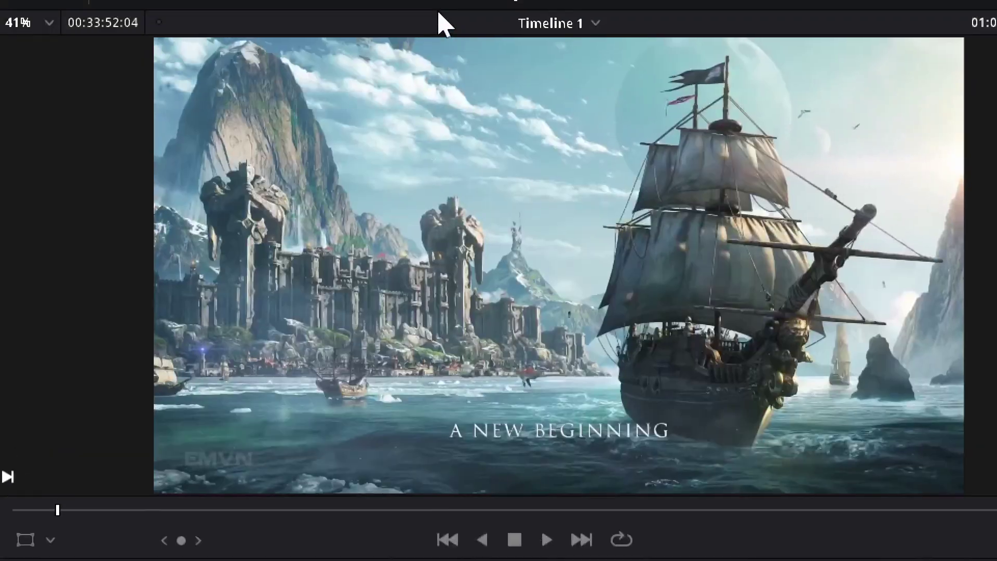
{"action": "key", "text": "space"}
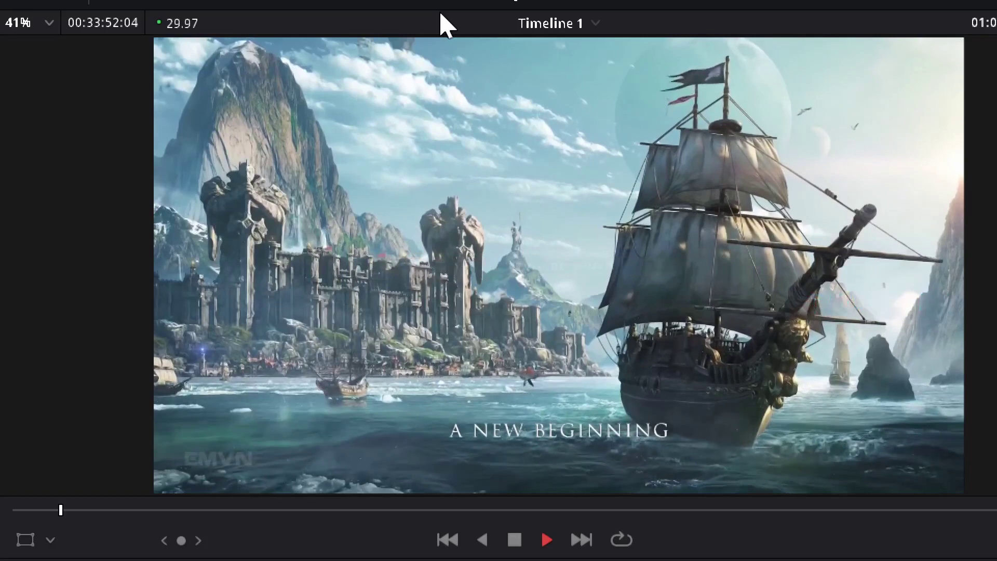
{"action": "key", "text": "space"}
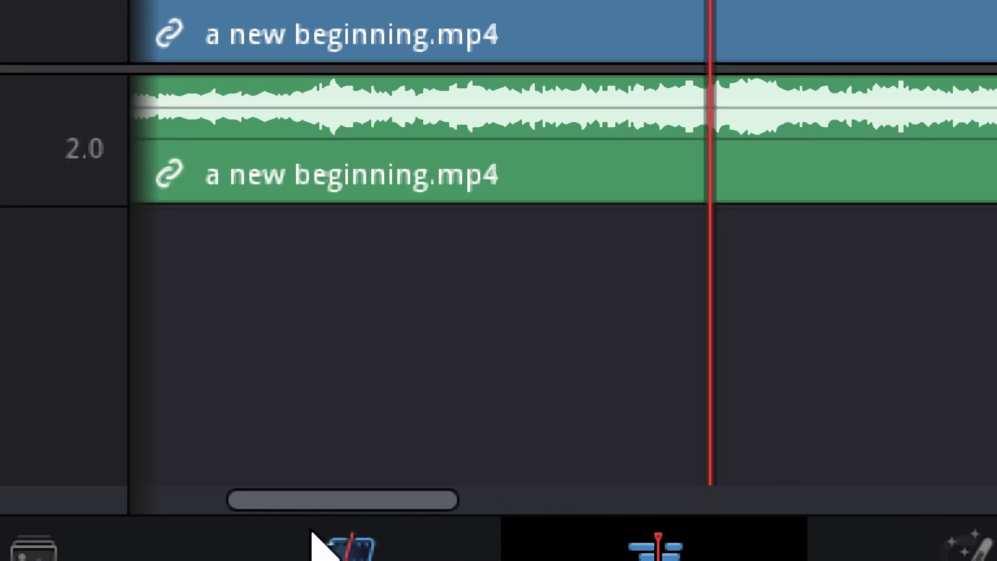
- Switch to the Cut page and start a quick export of the timeline with the H.264 preset
{"action": "left_click", "coordinate": [378, 547]}
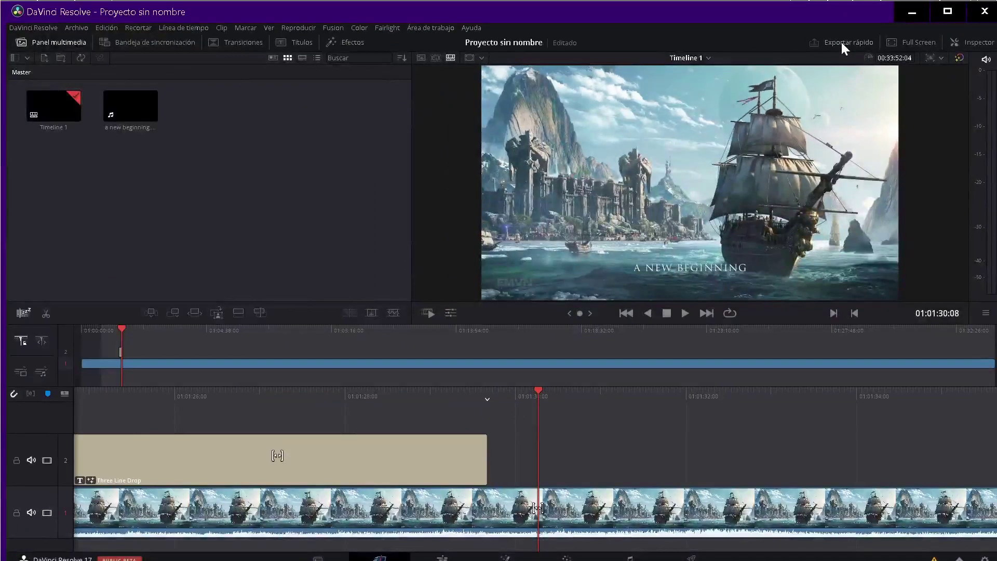
{"action": "left_click", "coordinate": [400, 134]}
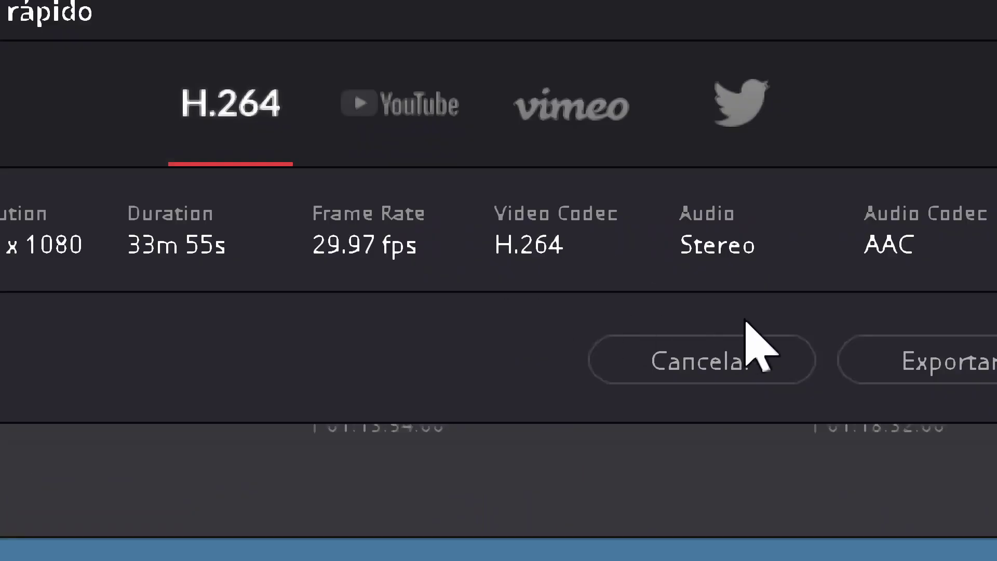
{"action": "left_click", "coordinate": [769, 345]}
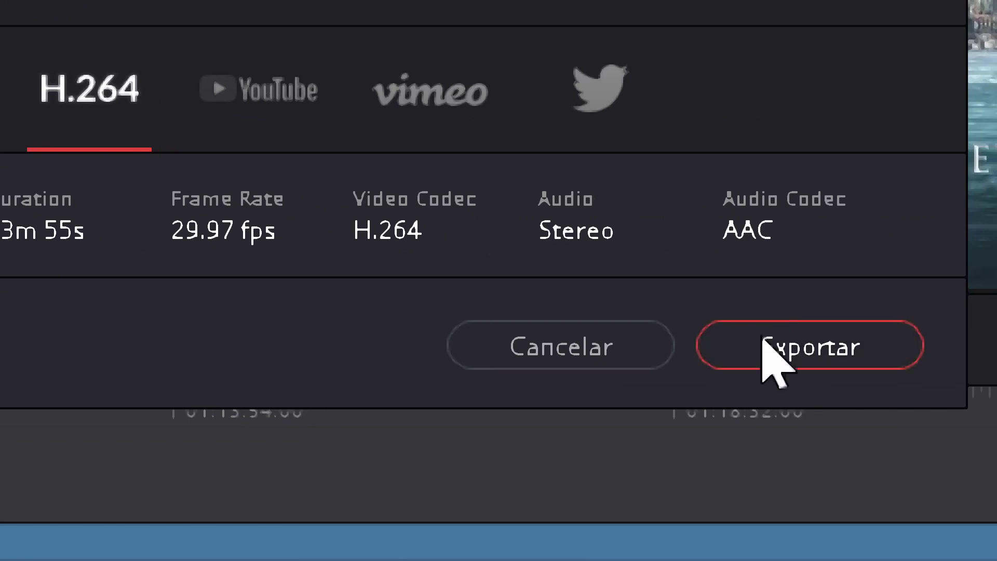